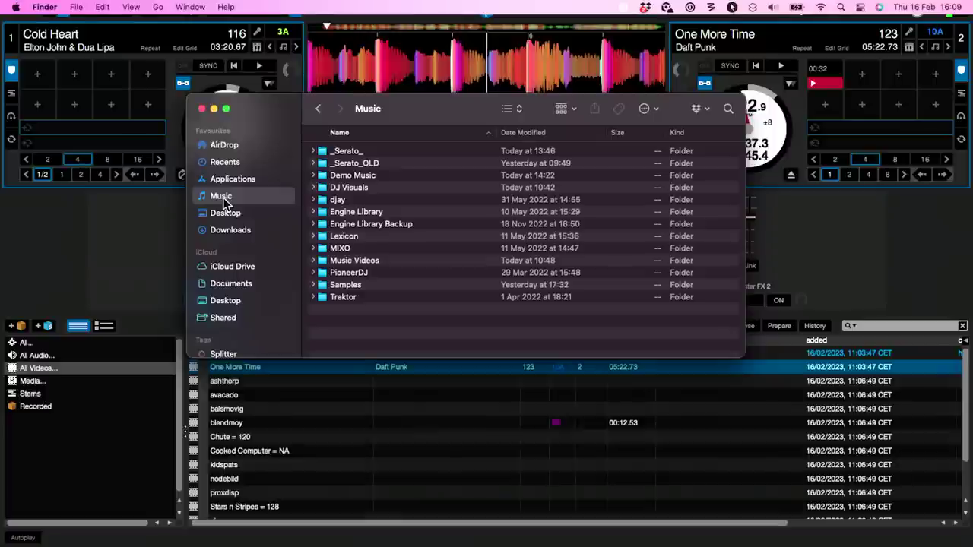
# Step: Look through the MP3 files in the Demo Music folder, and return to the Music folder with Demo Music selected
pyautogui.click(343, 176)
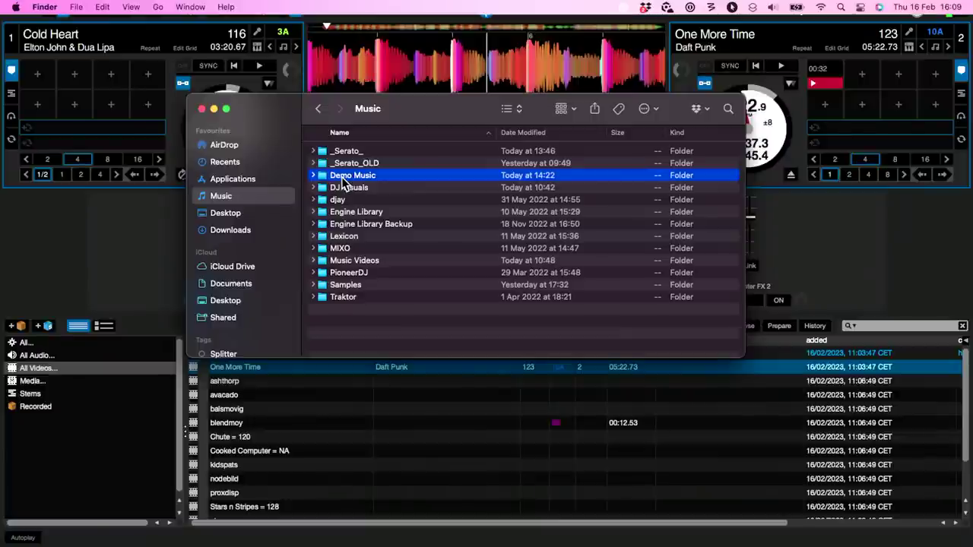
pyautogui.doubleClick(344, 175)
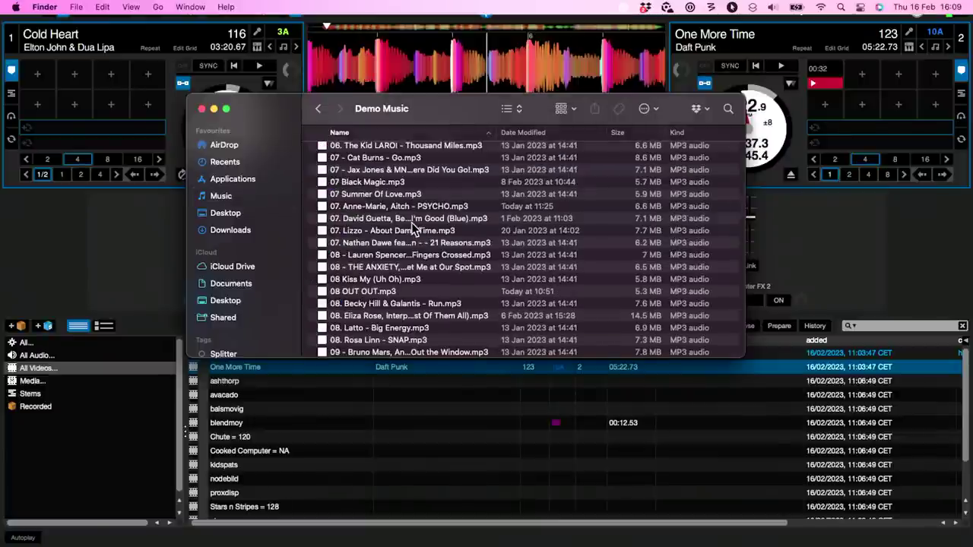
pyautogui.scroll(-5, 415, 228)
pyautogui.scroll(-15, 414, 228)
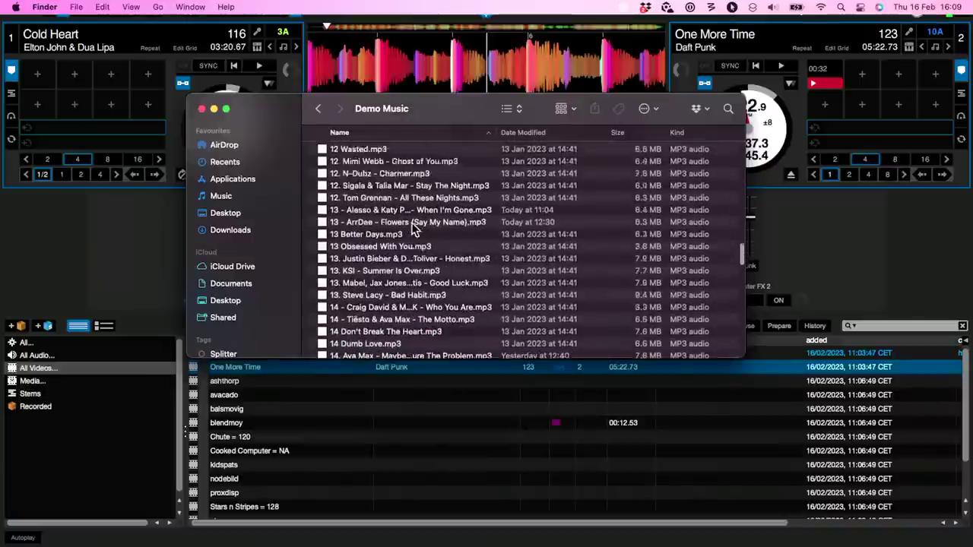
pyautogui.scroll(-2, 414, 228)
pyautogui.scroll(15, 414, 228)
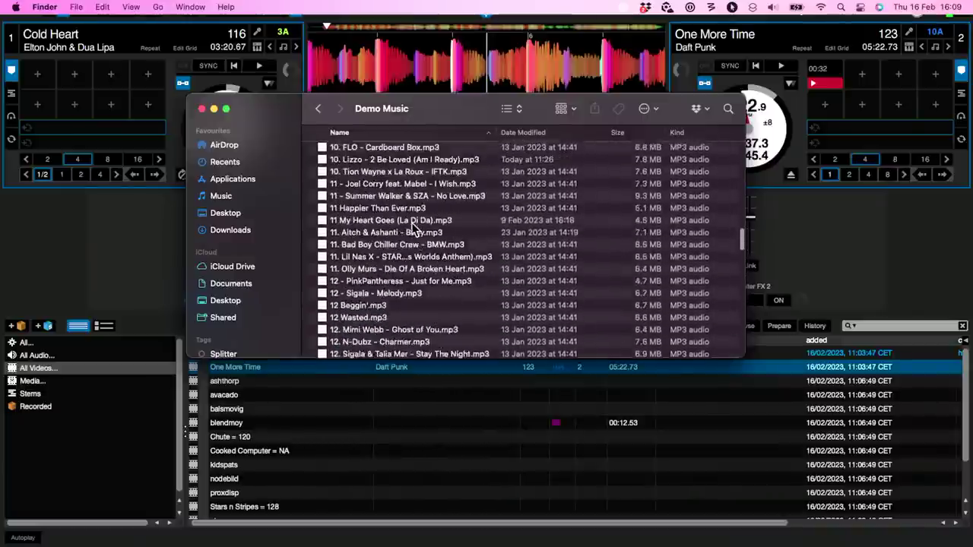
pyautogui.scroll(12, 414, 231)
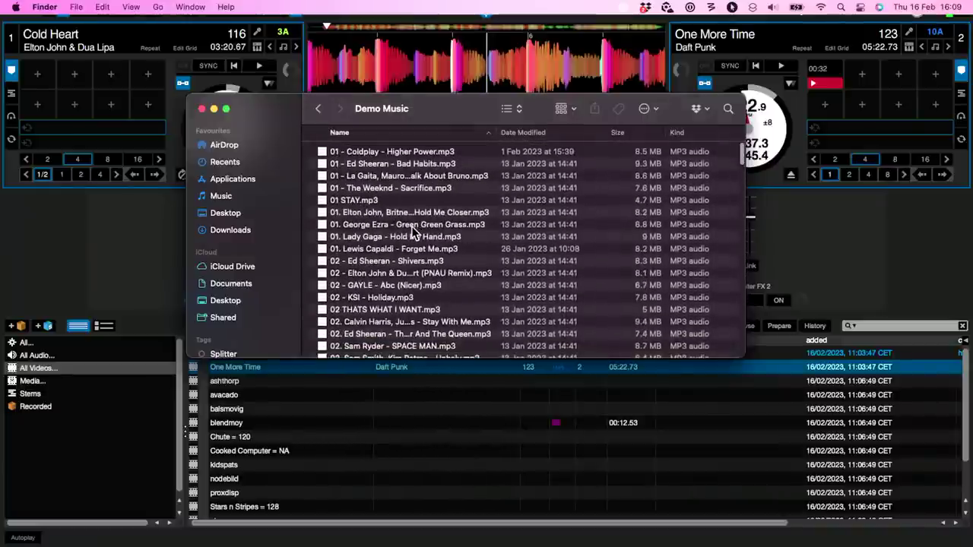
pyautogui.scroll(-10, 414, 231)
pyautogui.scroll(8, 414, 232)
pyautogui.scroll(6, 412, 232)
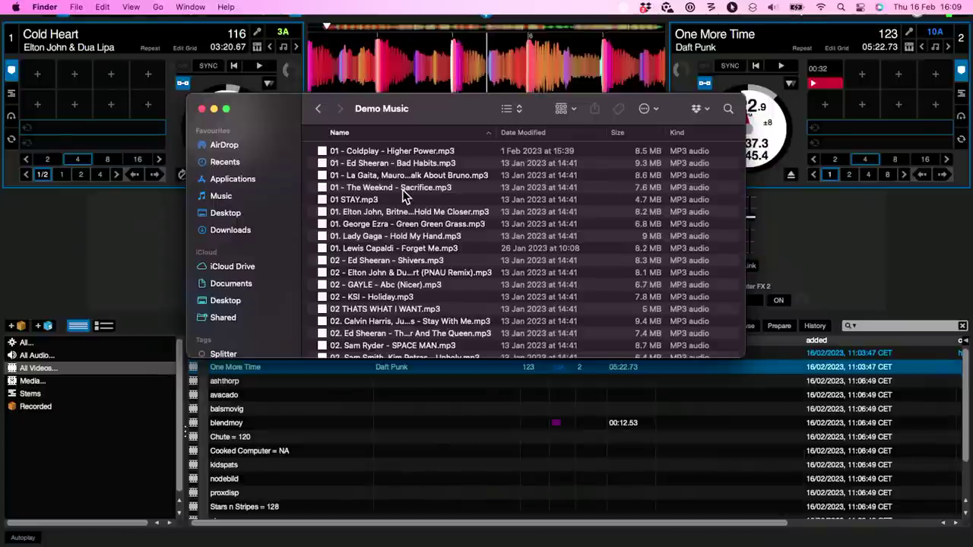
pyautogui.click(319, 110)
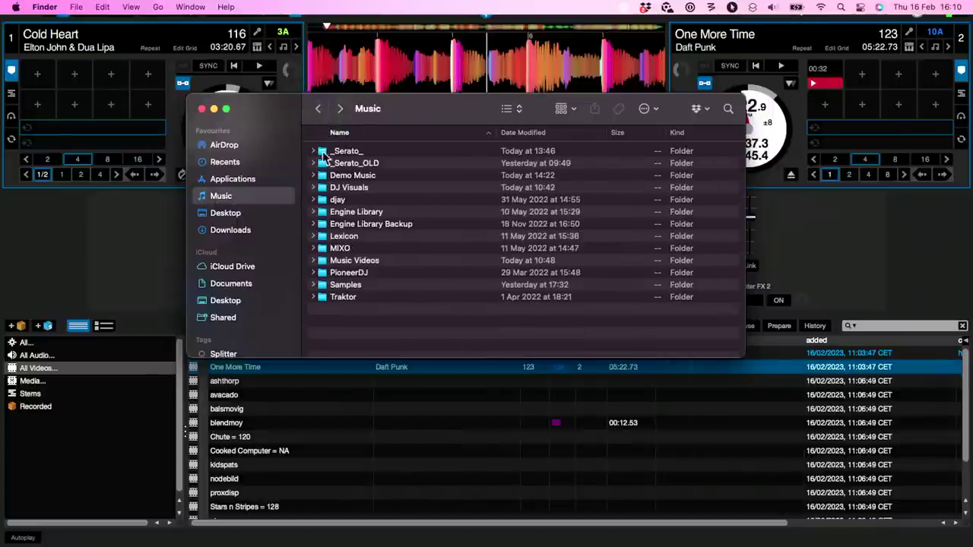
pyautogui.click(333, 180)
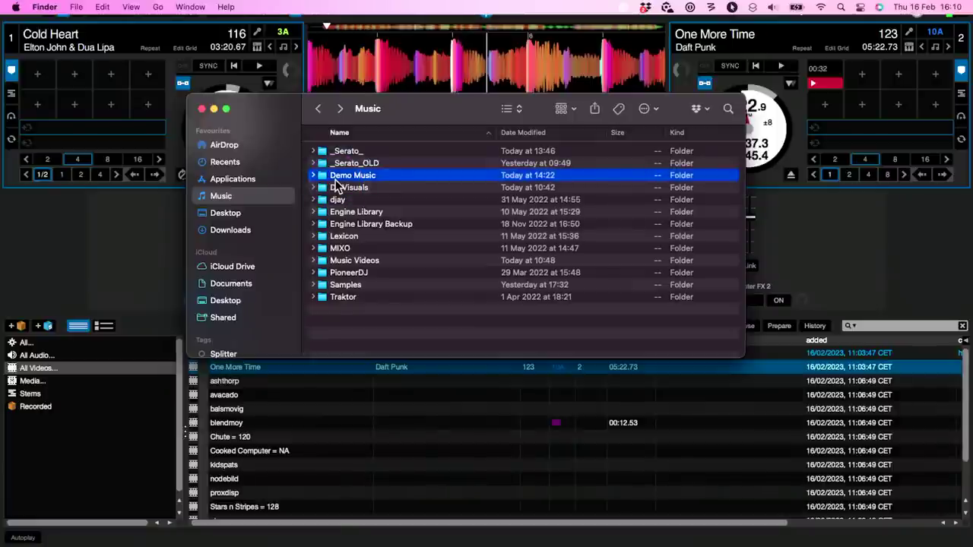
# Step: Switch to Serato DJ Pro, list all library tracks and hide the video display
pyautogui.click(105, 342)
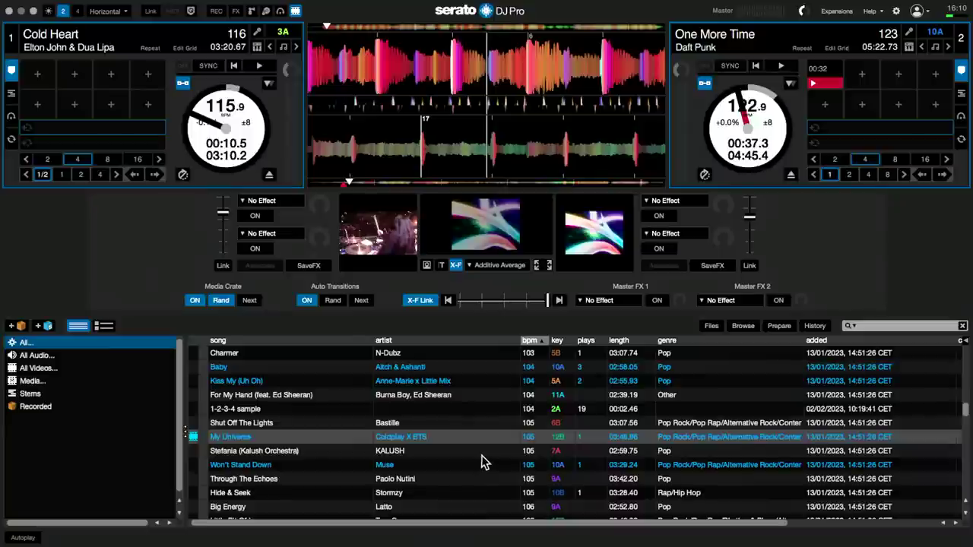
pyautogui.click(297, 11)
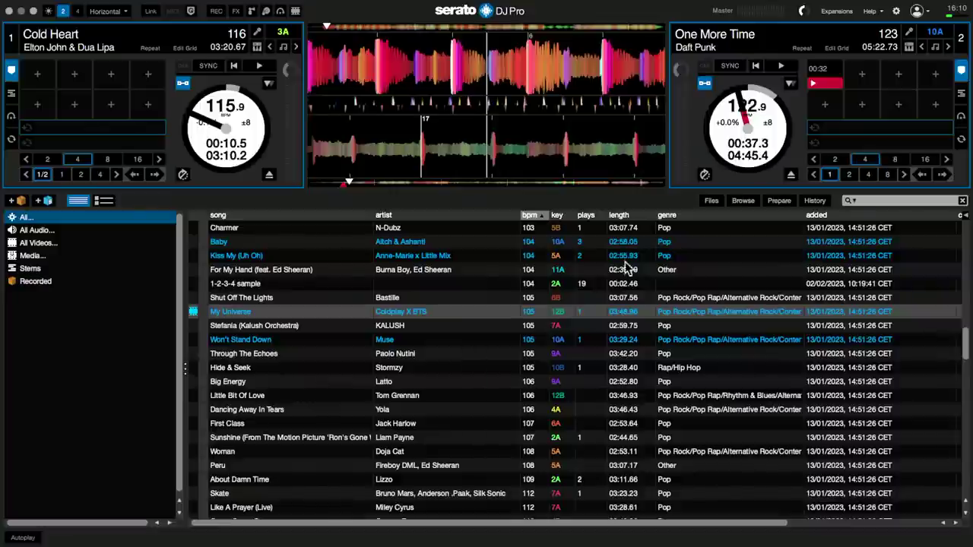
# Step: Show the computer's files above the track list, browse to Music > Demo Music, and hide the file view again
pyautogui.click(710, 202)
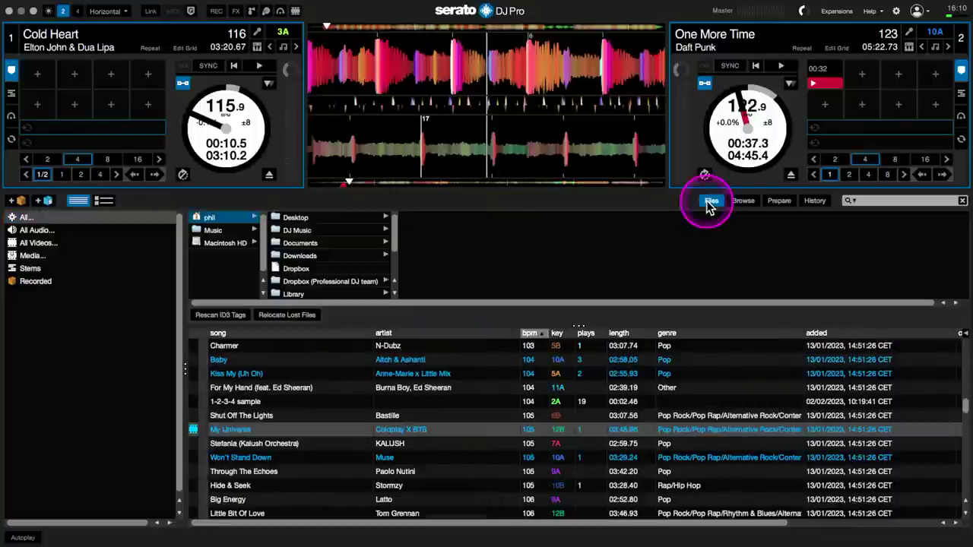
pyautogui.click(207, 230)
pyautogui.click(289, 244)
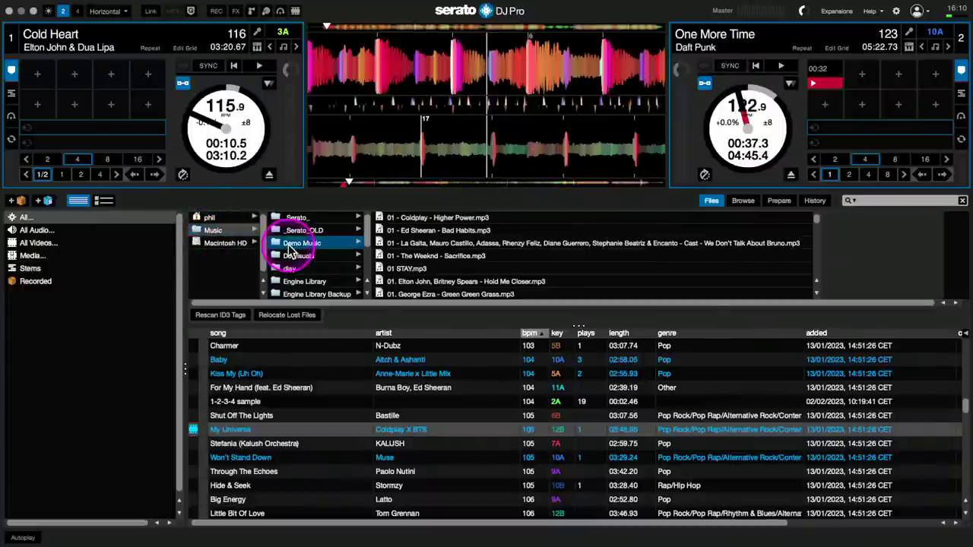
pyautogui.moveTo(289, 245); pyautogui.dragTo(309, 253)
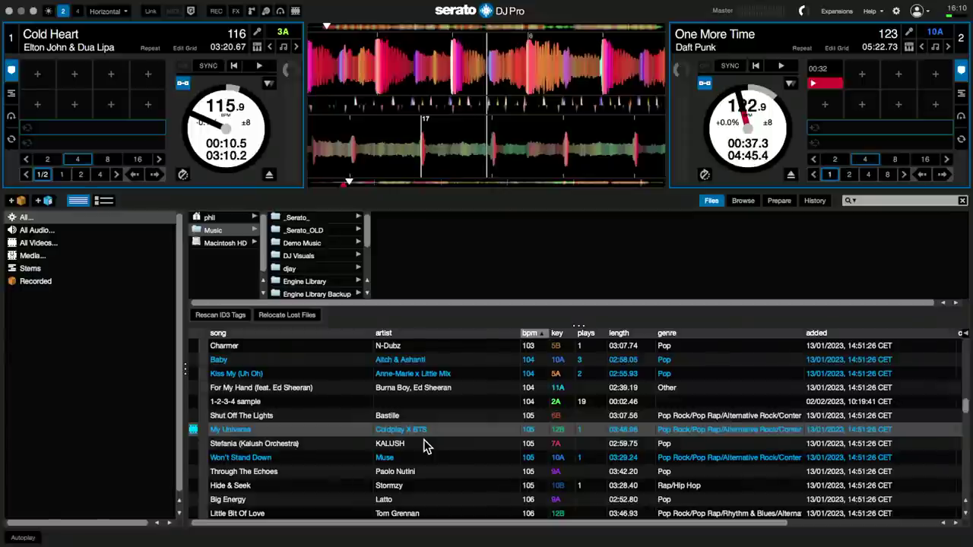
pyautogui.click(713, 202)
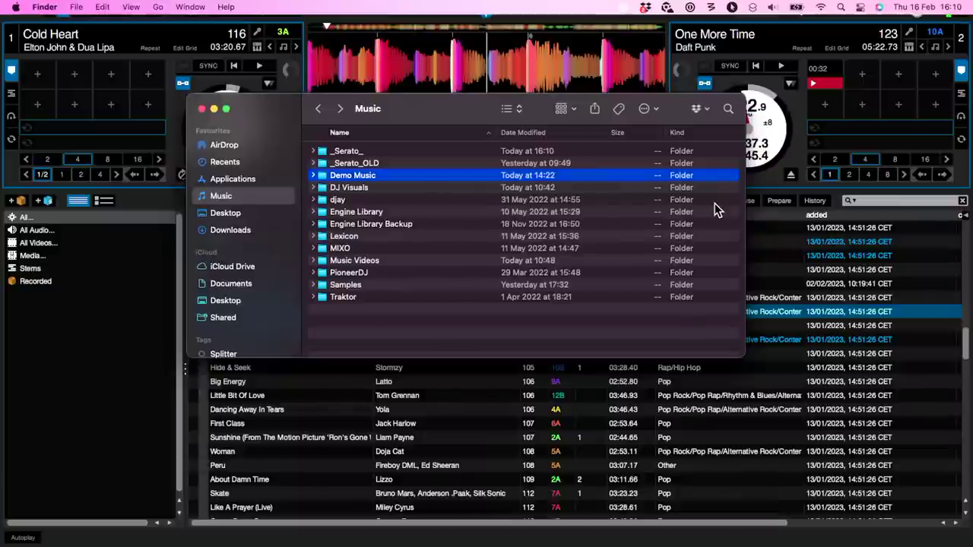
# Step: Expand and collapse the Demo Music folder in Finder, and close the Finder window
pyautogui.click(313, 176)
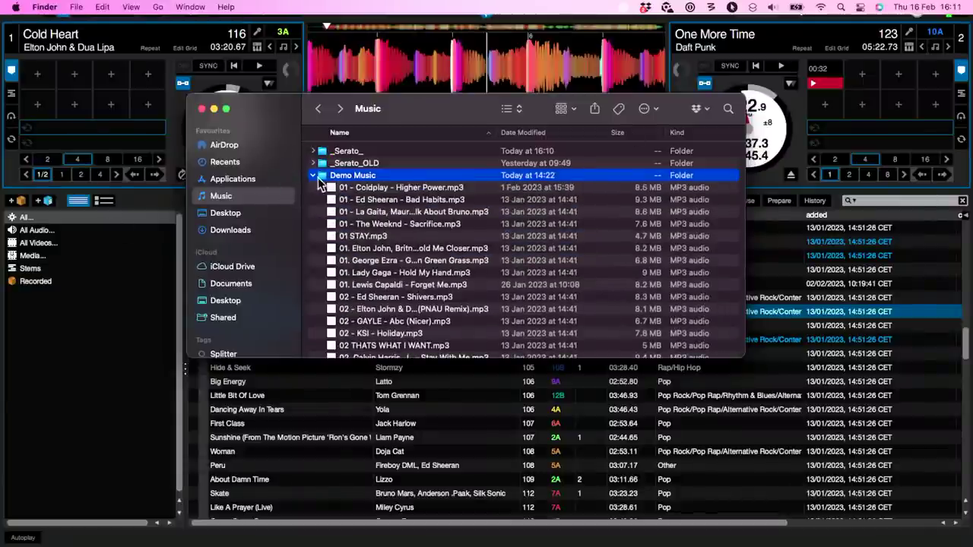
pyautogui.click(313, 176)
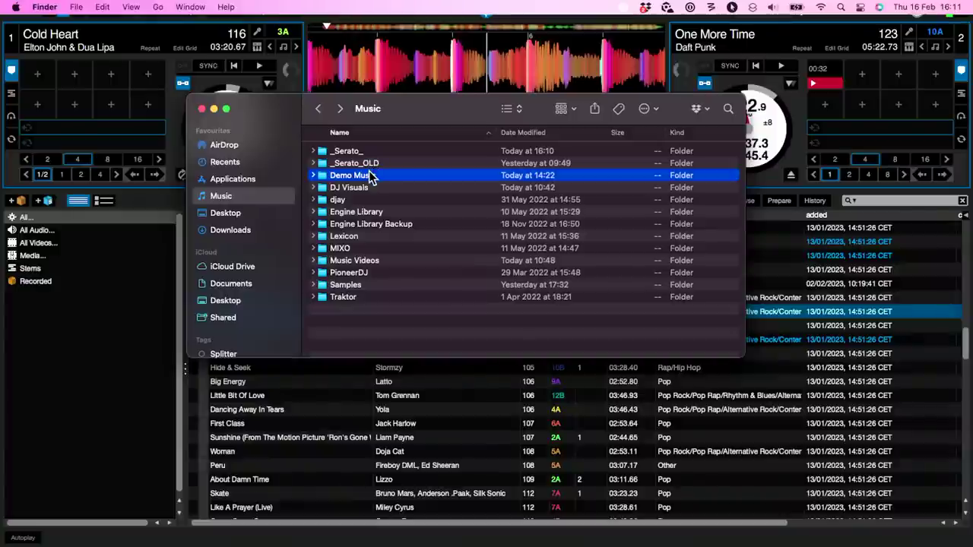
pyautogui.click(202, 108)
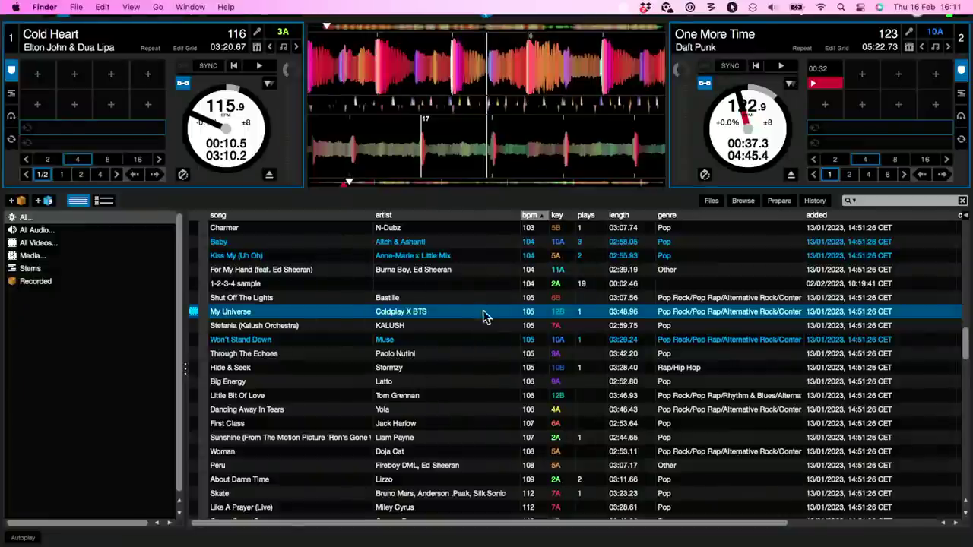
# Step: Load the track My Universe by Coldplay X BTS onto deck 1
pyautogui.moveTo(444, 311); pyautogui.dragTo(232, 154)
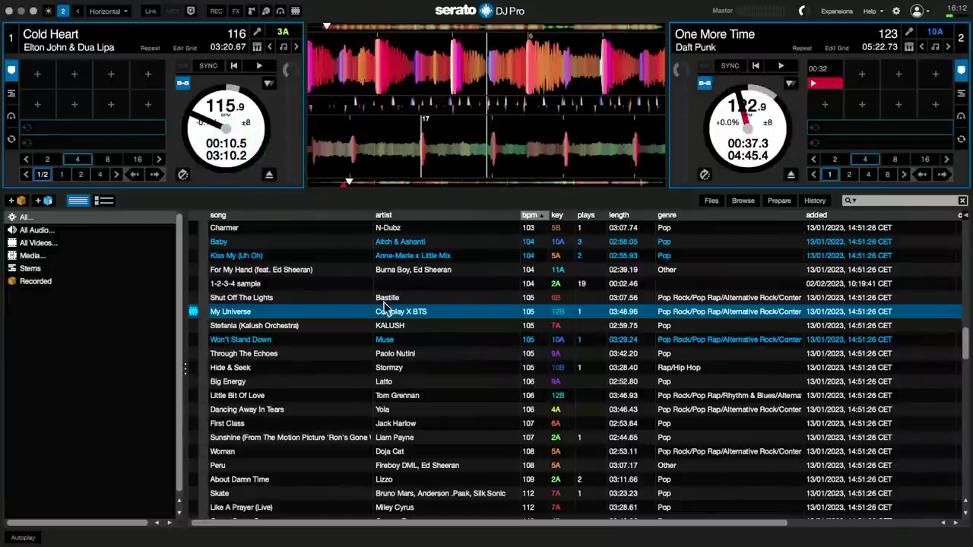
pyautogui.hotkey('shift', 'Left')
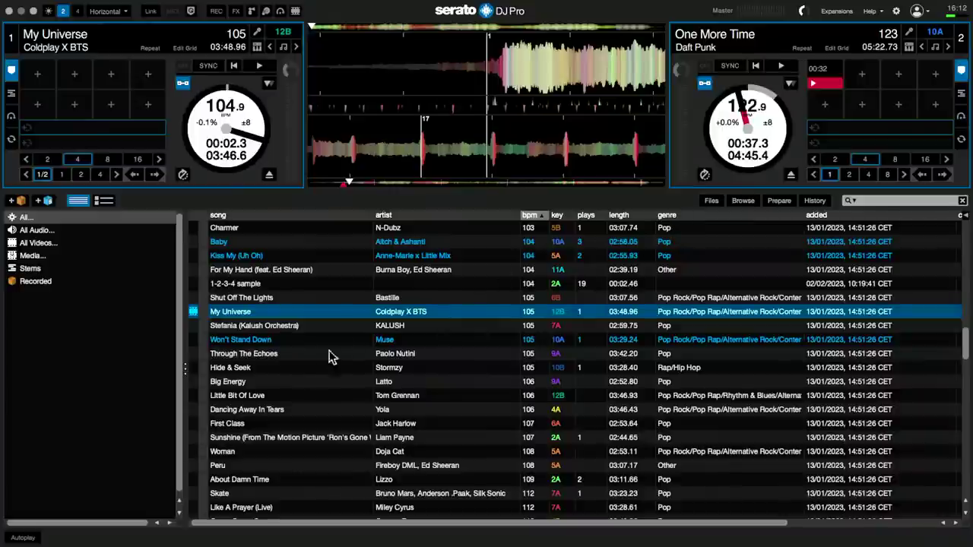
# Step: Hide the location column in the track list and narrow the genre column
pyautogui.rightClick(688, 217)
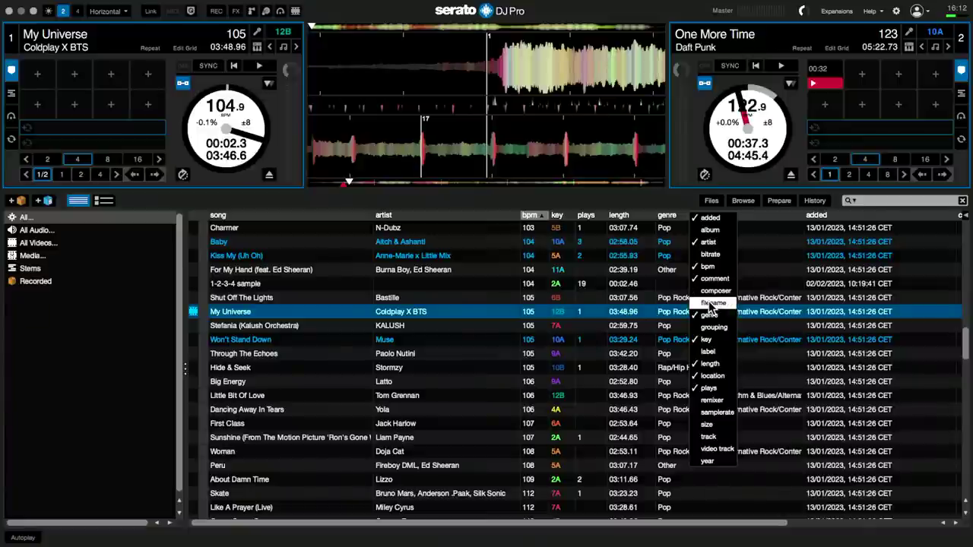
pyautogui.click(707, 376)
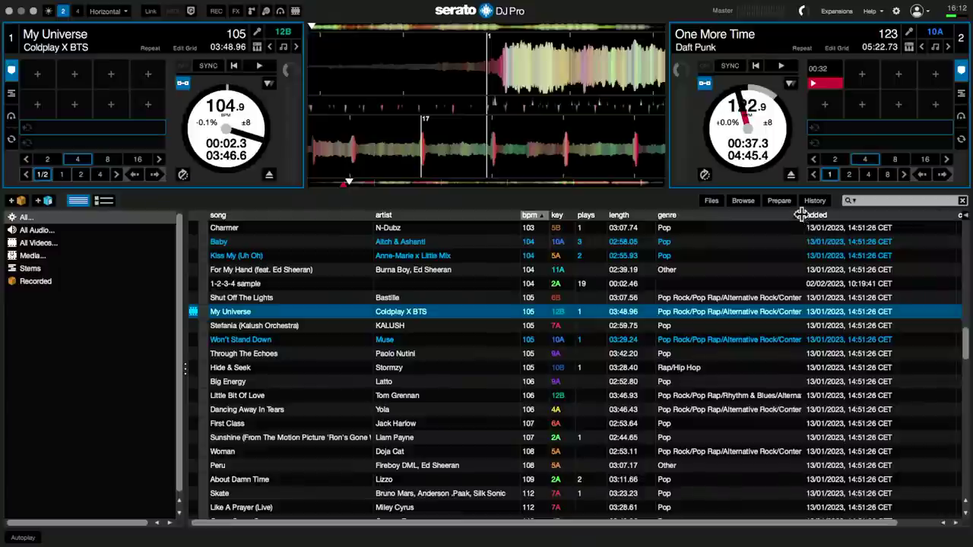
pyautogui.moveTo(802, 216); pyautogui.dragTo(734, 236)
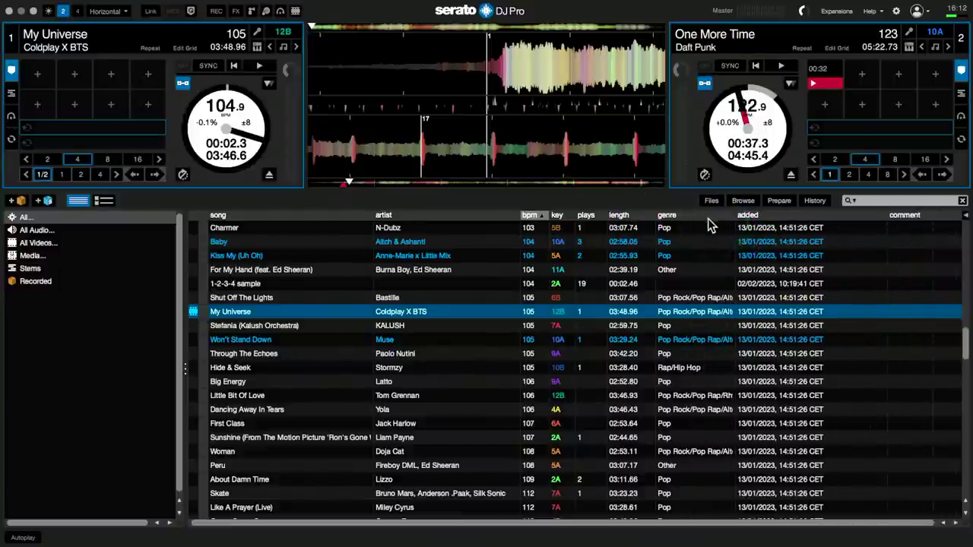
# Step: Show the location column in the track list and place it, widened, between the length and genre columns
pyautogui.rightClick(709, 219)
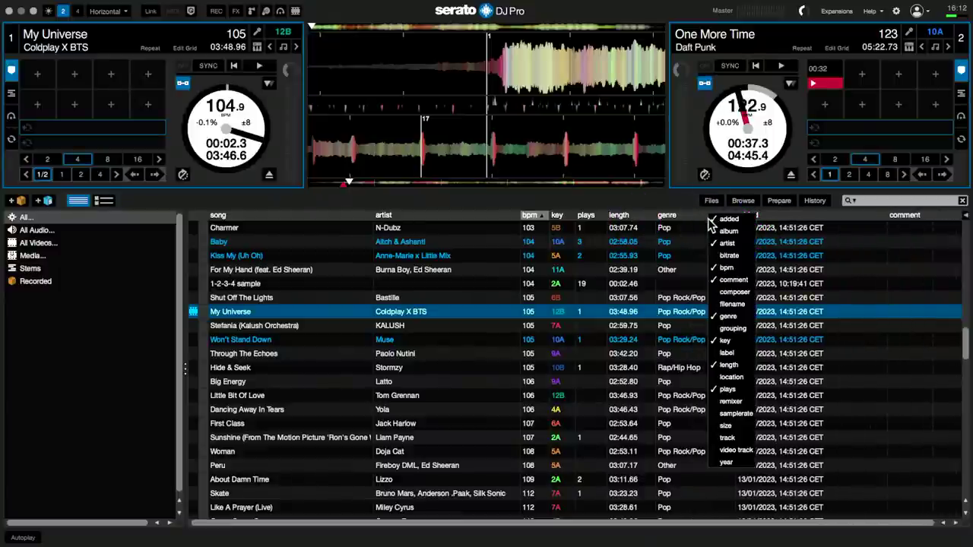
pyautogui.click(721, 378)
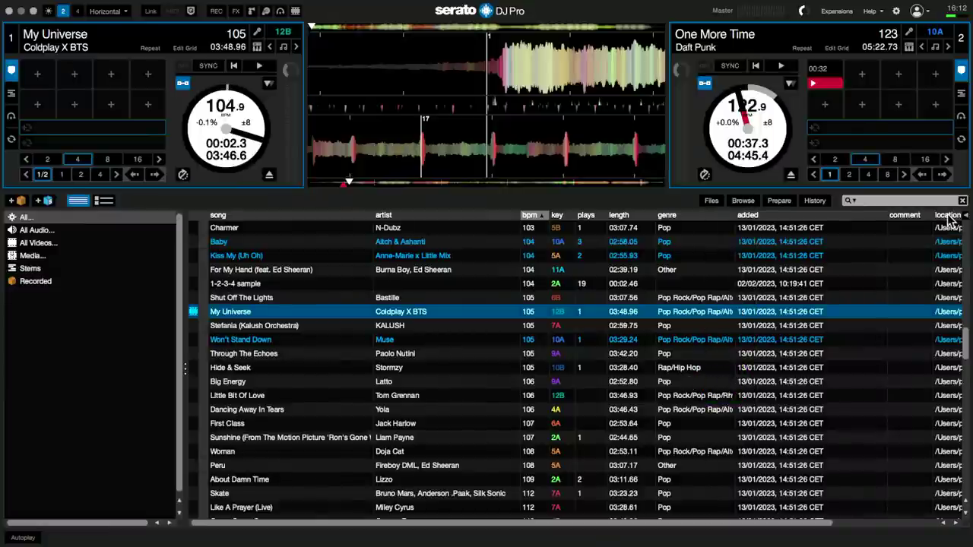
pyautogui.moveTo(933, 215); pyautogui.dragTo(663, 215)
pyautogui.moveTo(810, 217); pyautogui.dragTo(857, 217)
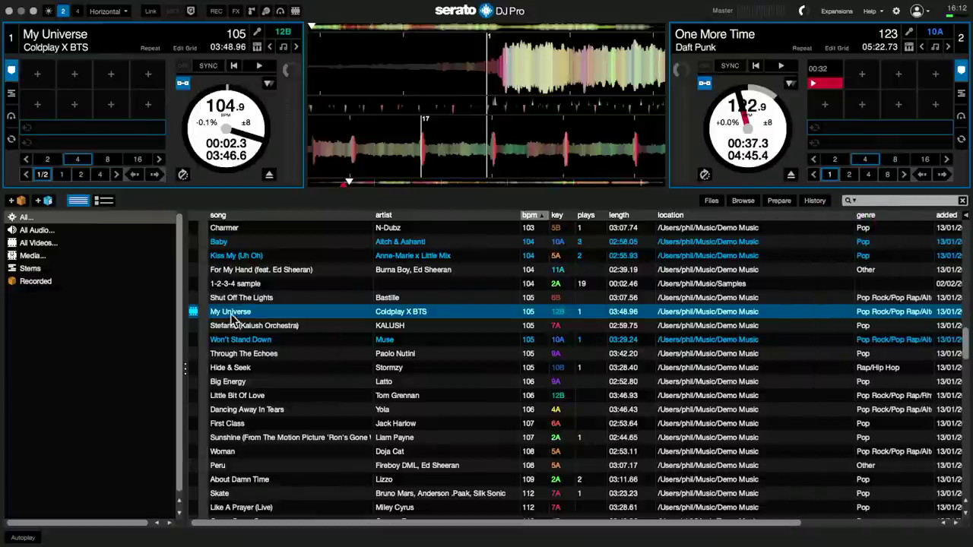